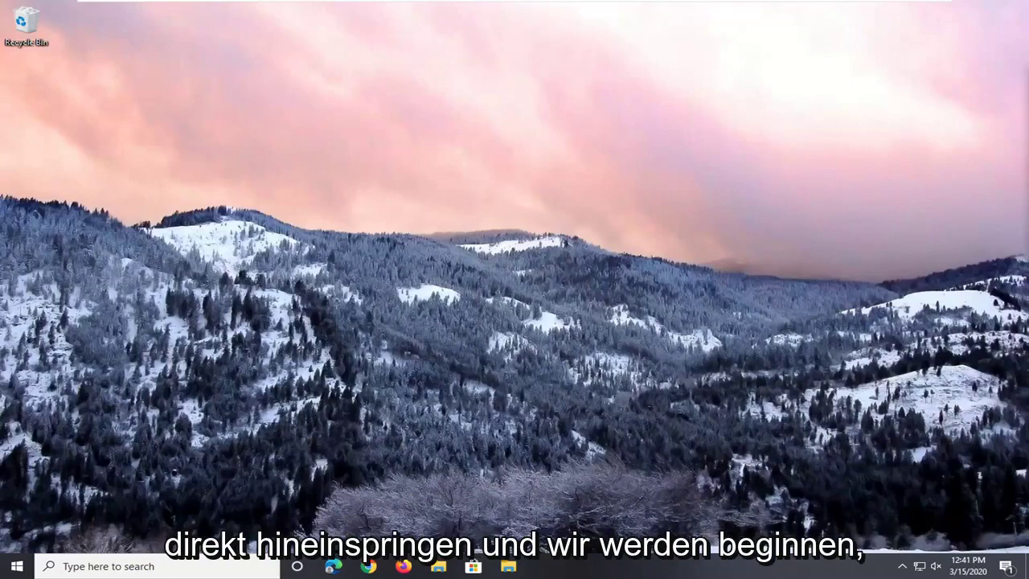
Step: Search the Start menu for regedit and run Registry Editor as administrator
{"action": "left_click", "coordinate": [4, 568]}
{"action": "type", "text": "regedit"}
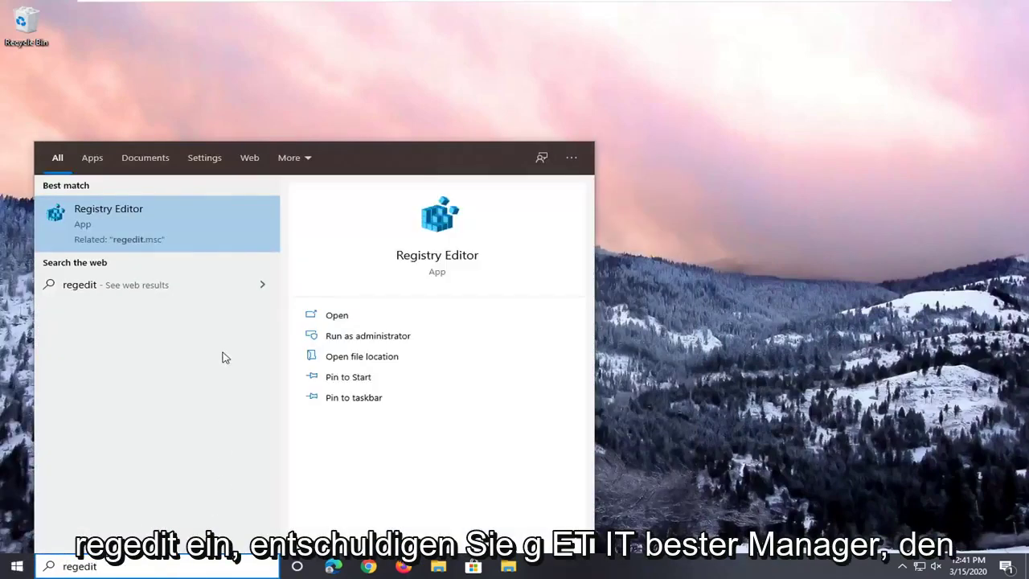
{"action": "right_click", "coordinate": [98, 223]}
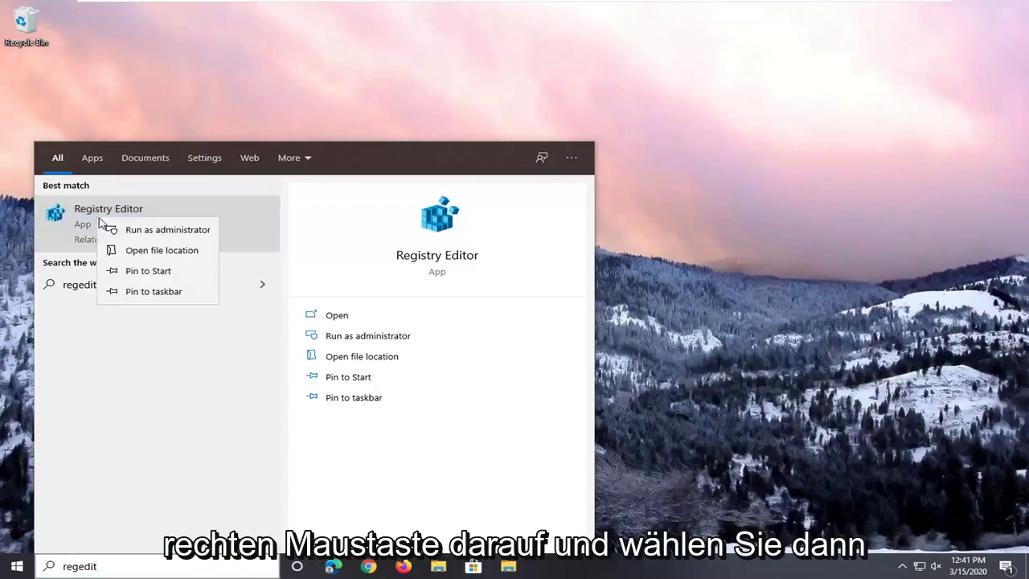
{"action": "left_click", "coordinate": [143, 232]}
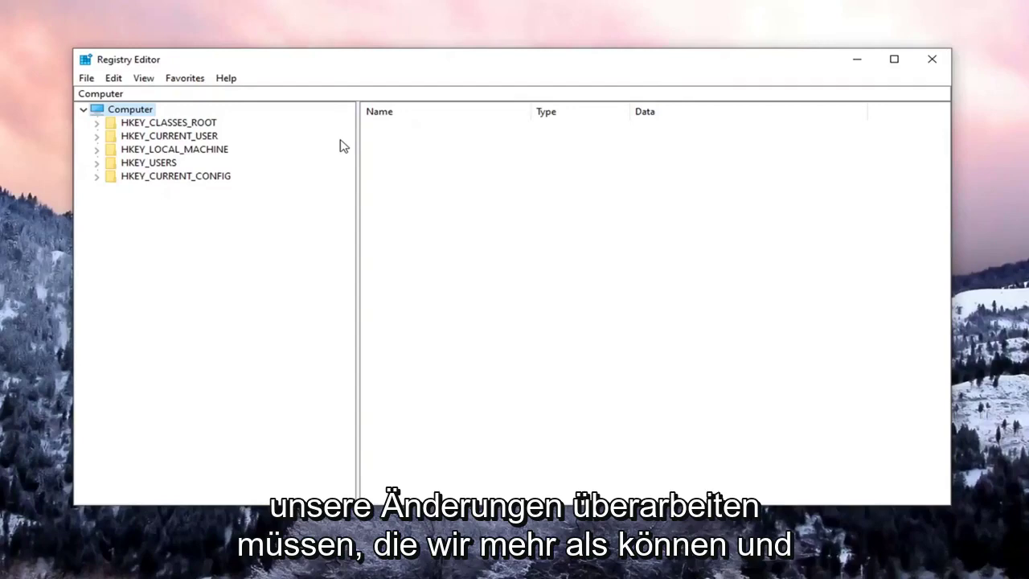
{"action": "left_click", "coordinate": [86, 78]}
{"action": "left_click", "coordinate": [108, 110]}
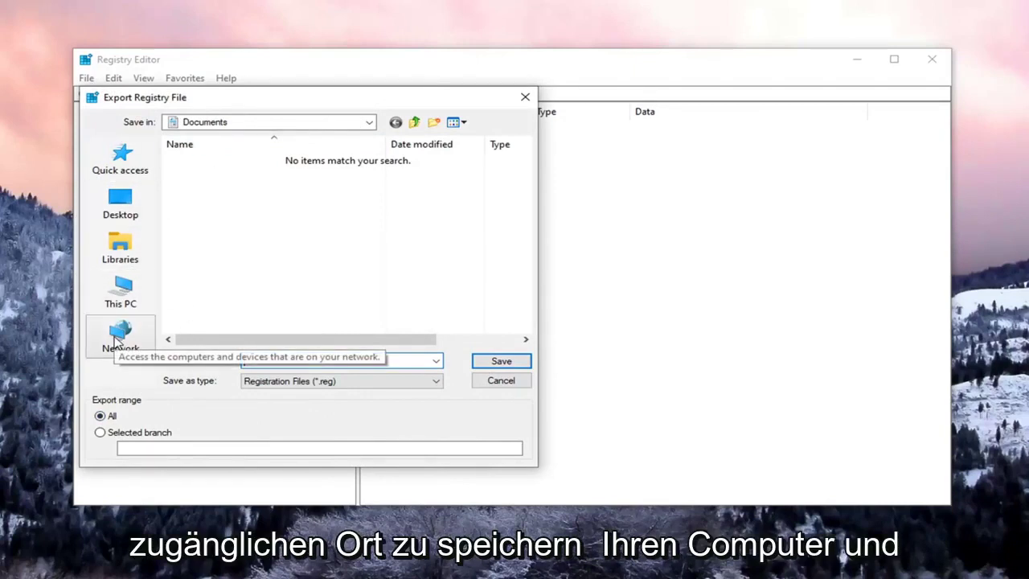
{"action": "left_click", "coordinate": [498, 382]}
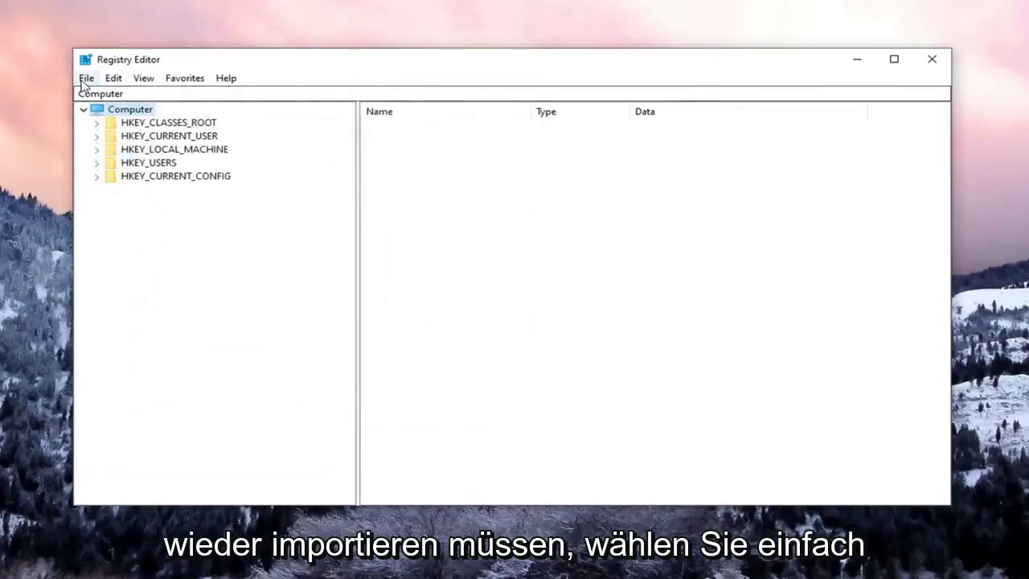
{"action": "left_click", "coordinate": [85, 79]}
{"action": "left_click", "coordinate": [113, 92]}
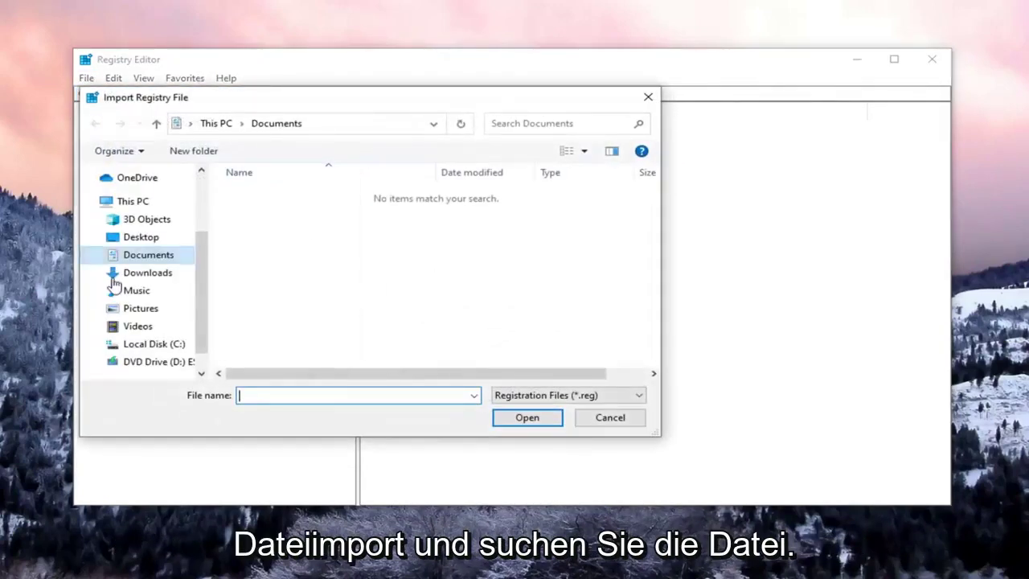
{"action": "mouse_move", "coordinate": [141, 265]}
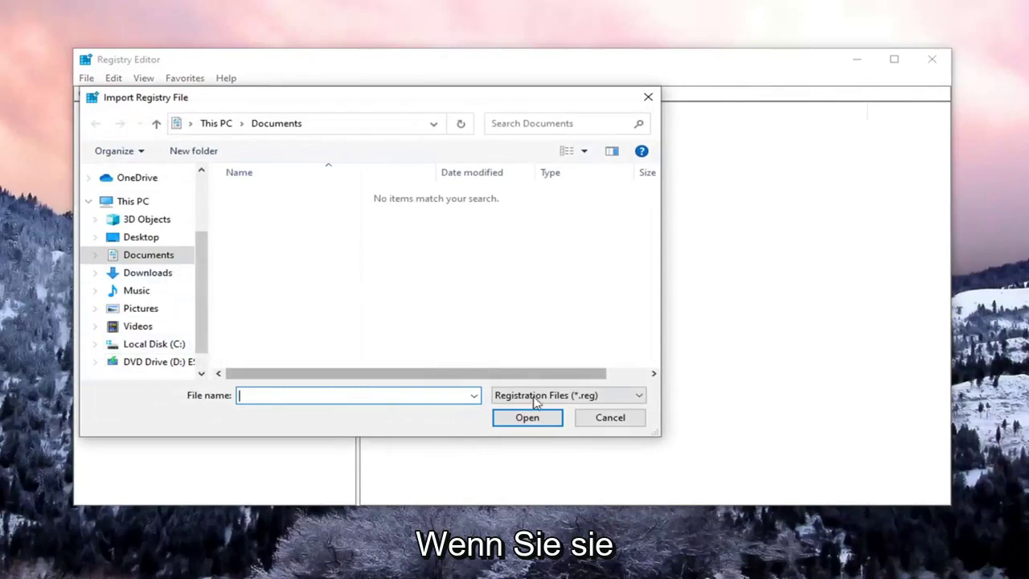
{"action": "left_click", "coordinate": [616, 422]}
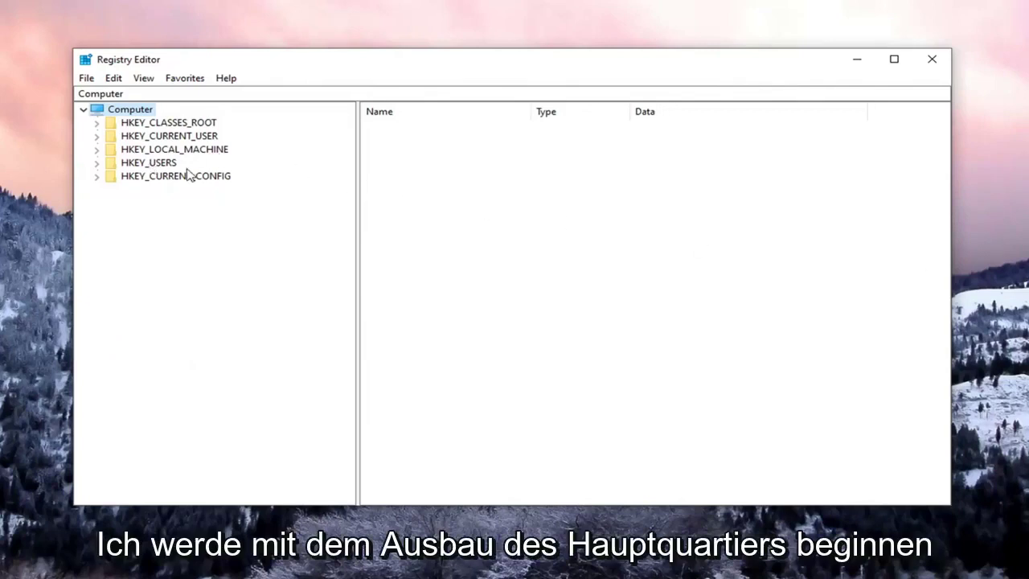
Step: Expand HKEY_LOCAL_MACHINE > SYSTEM > CurrentControlSet > Services in the key tree
{"action": "left_click", "coordinate": [153, 151]}
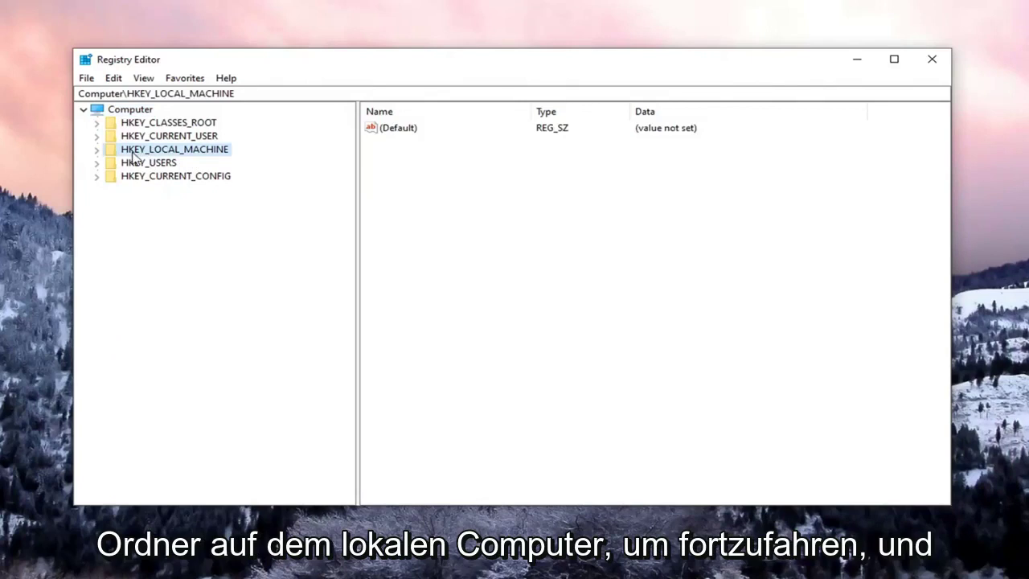
{"action": "double_click", "coordinate": [140, 153]}
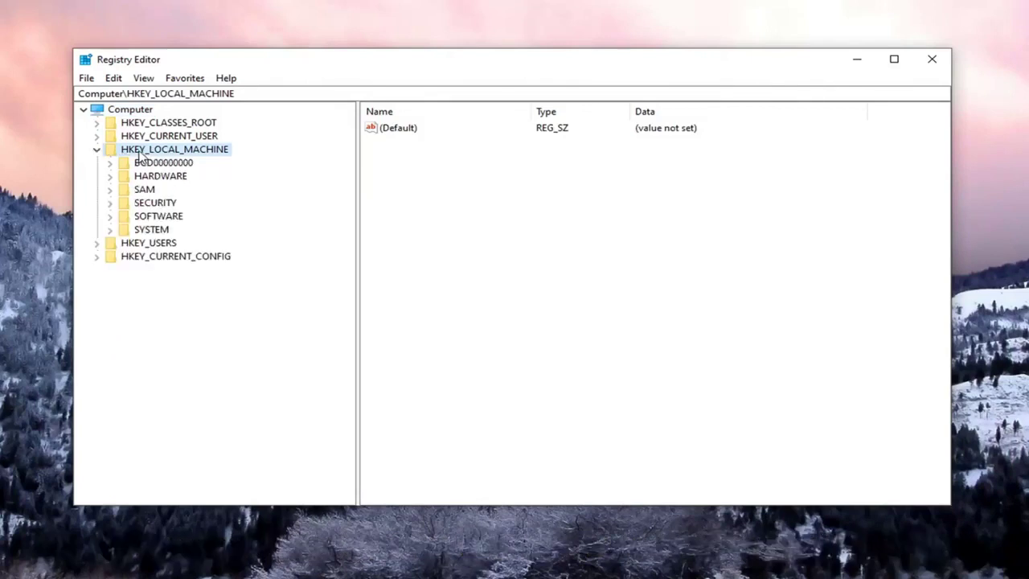
{"action": "left_click", "coordinate": [150, 231]}
{"action": "double_click", "coordinate": [149, 233]}
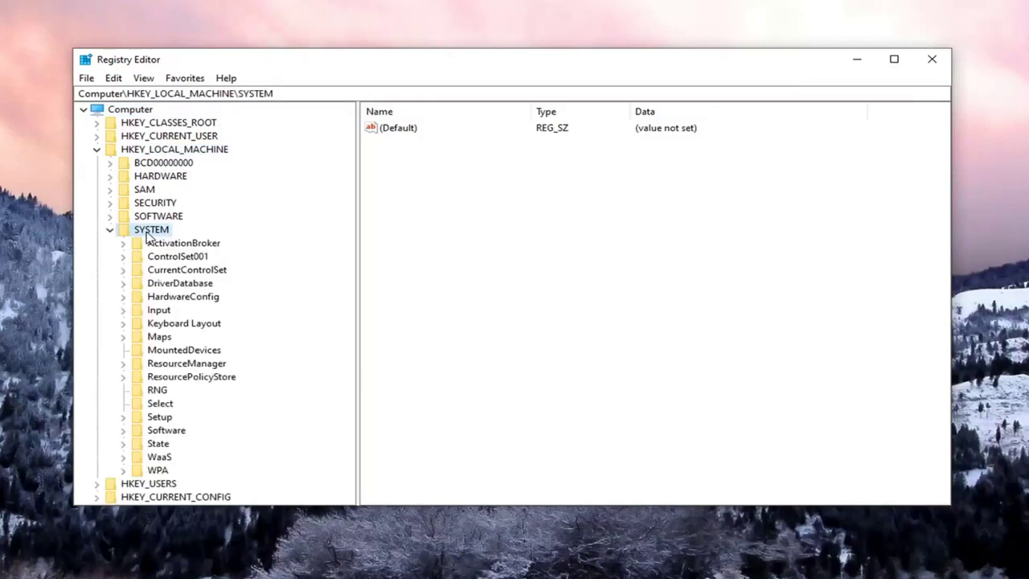
{"action": "left_click", "coordinate": [180, 273]}
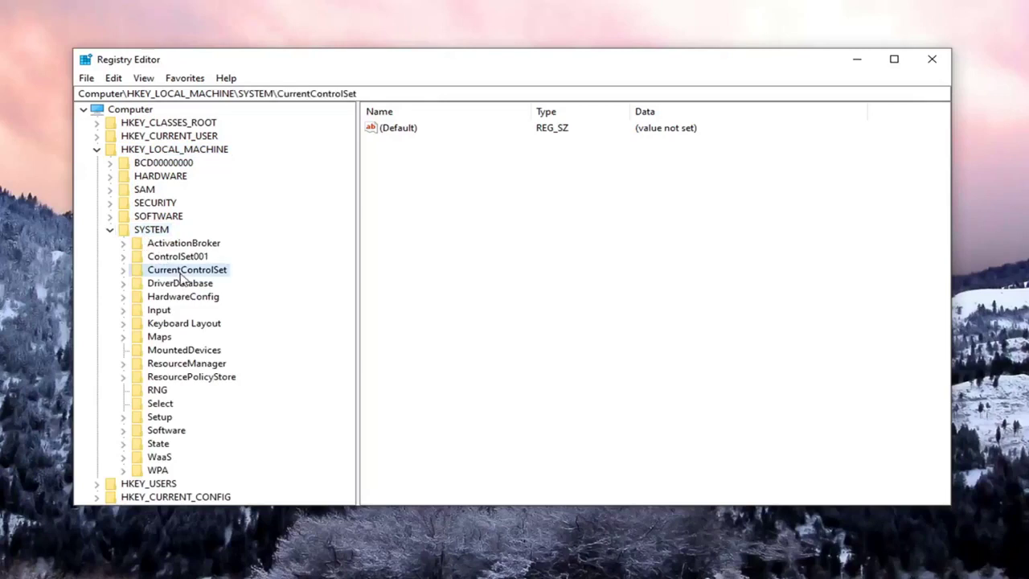
{"action": "double_click", "coordinate": [183, 275]}
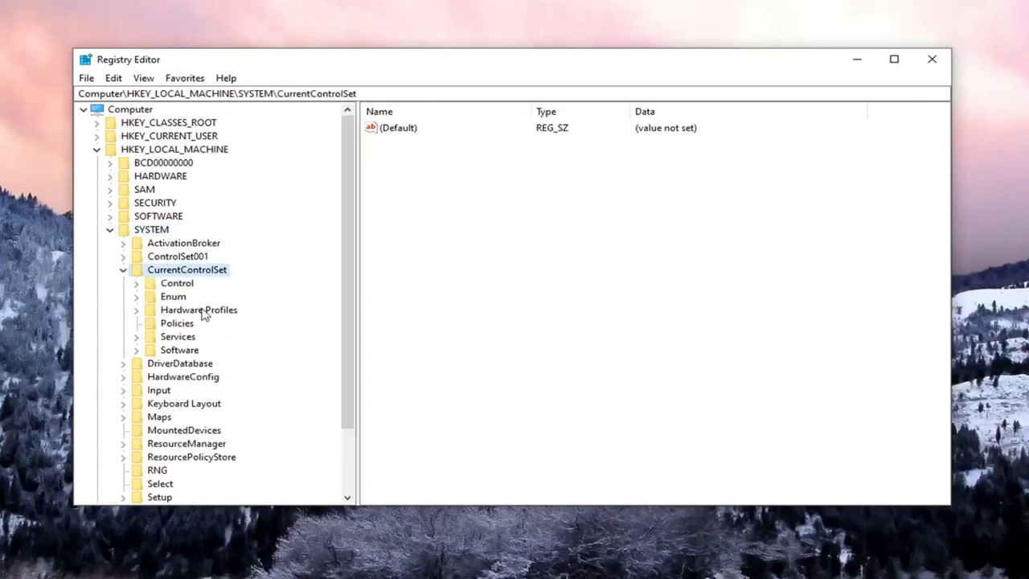
{"action": "left_click", "coordinate": [178, 339]}
{"action": "double_click", "coordinate": [179, 338]}
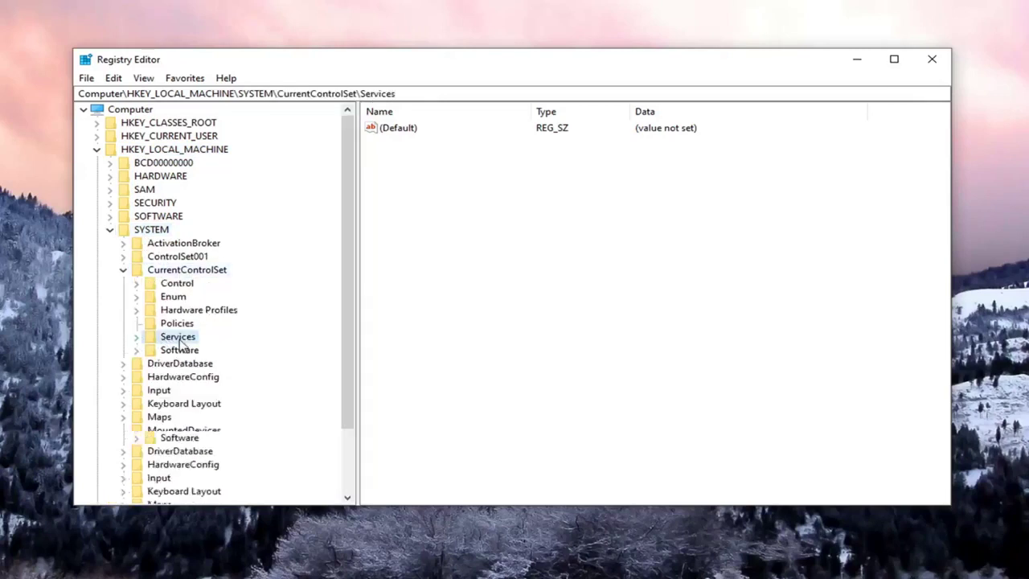
Step: Scroll down the services list and select the TokenBroker key
{"action": "scroll", "coordinate": [203, 327], "scroll_direction": "down", "scroll_amount": 9}
{"action": "scroll", "coordinate": [203, 327], "scroll_direction": "down", "scroll_amount": 7}
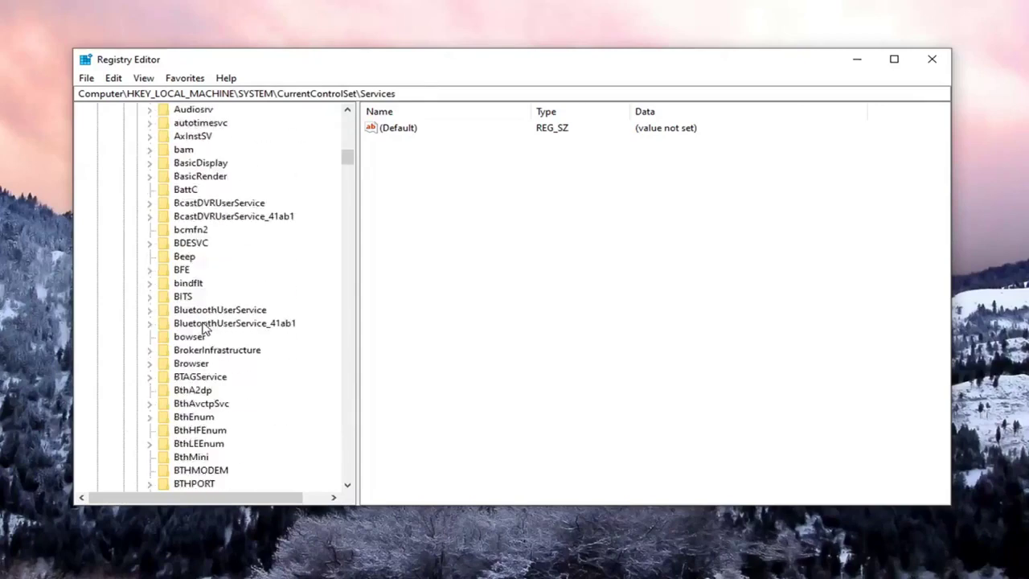
{"action": "scroll", "coordinate": [204, 327], "scroll_direction": "down", "scroll_amount": 10}
{"action": "scroll", "coordinate": [203, 327], "scroll_direction": "down", "scroll_amount": 9}
{"action": "scroll", "coordinate": [203, 328], "scroll_direction": "down", "scroll_amount": 1}
{"action": "scroll", "coordinate": [204, 326], "scroll_direction": "down", "scroll_amount": 6}
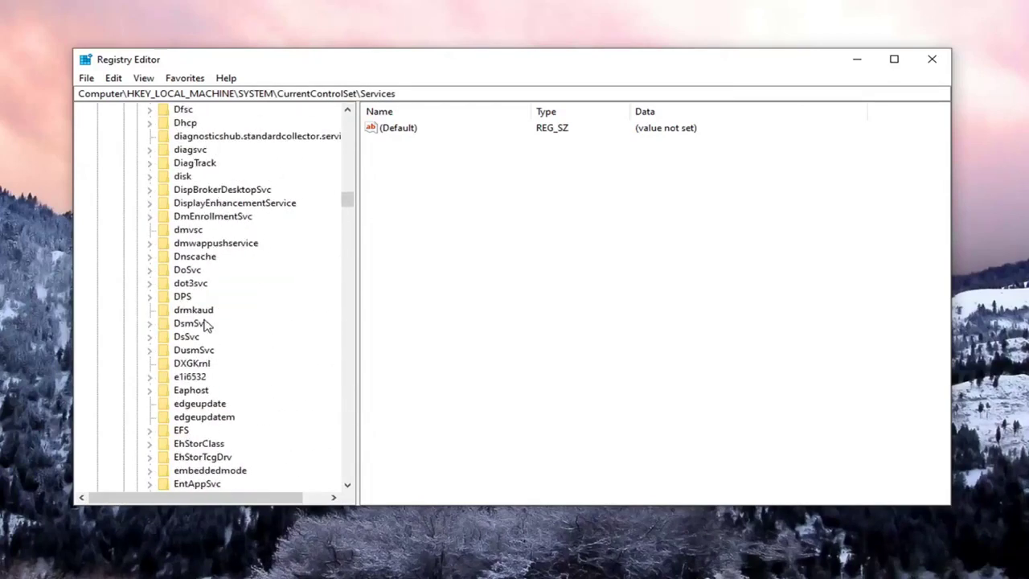
{"action": "scroll", "coordinate": [203, 326], "scroll_direction": "down", "scroll_amount": 5}
{"action": "scroll", "coordinate": [205, 321], "scroll_direction": "down", "scroll_amount": 7}
{"action": "scroll", "coordinate": [207, 312], "scroll_direction": "down", "scroll_amount": 6}
{"action": "scroll", "coordinate": [208, 312], "scroll_direction": "down", "scroll_amount": 12}
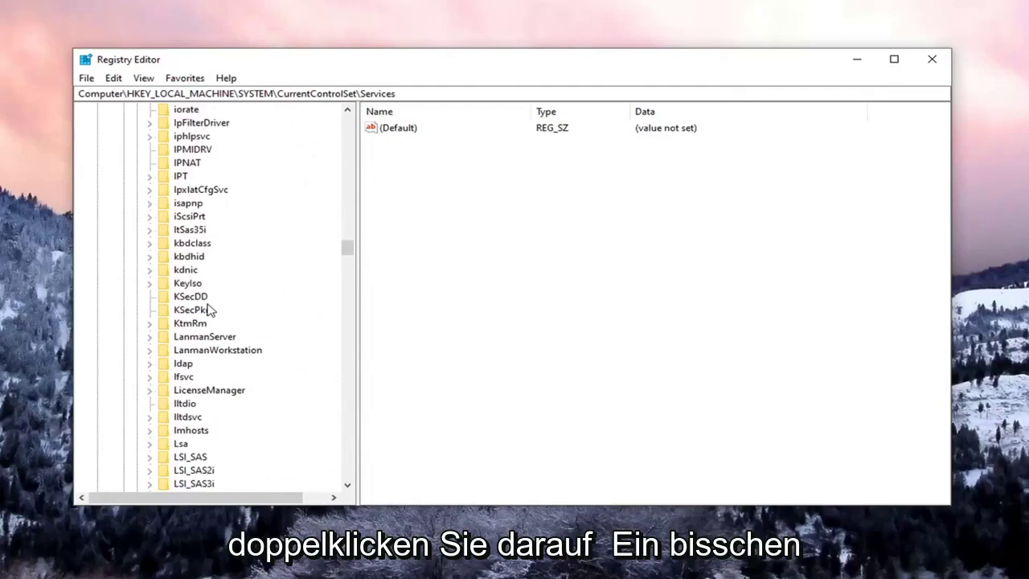
{"action": "scroll", "coordinate": [207, 314], "scroll_direction": "down", "scroll_amount": 6}
{"action": "scroll", "coordinate": [207, 315], "scroll_direction": "down", "scroll_amount": 10}
{"action": "scroll", "coordinate": [208, 318], "scroll_direction": "down", "scroll_amount": 7}
{"action": "scroll", "coordinate": [205, 321], "scroll_direction": "down", "scroll_amount": 8}
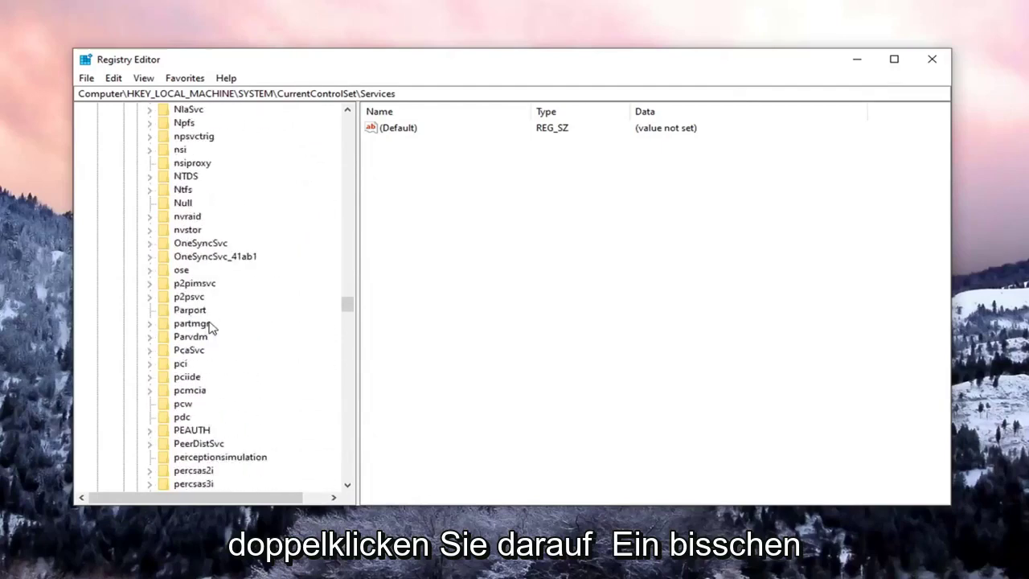
{"action": "scroll", "coordinate": [209, 320], "scroll_direction": "down", "scroll_amount": 8}
{"action": "scroll", "coordinate": [213, 320], "scroll_direction": "down", "scroll_amount": 9}
{"action": "scroll", "coordinate": [215, 320], "scroll_direction": "down", "scroll_amount": 7}
{"action": "scroll", "coordinate": [215, 320], "scroll_direction": "down", "scroll_amount": 9}
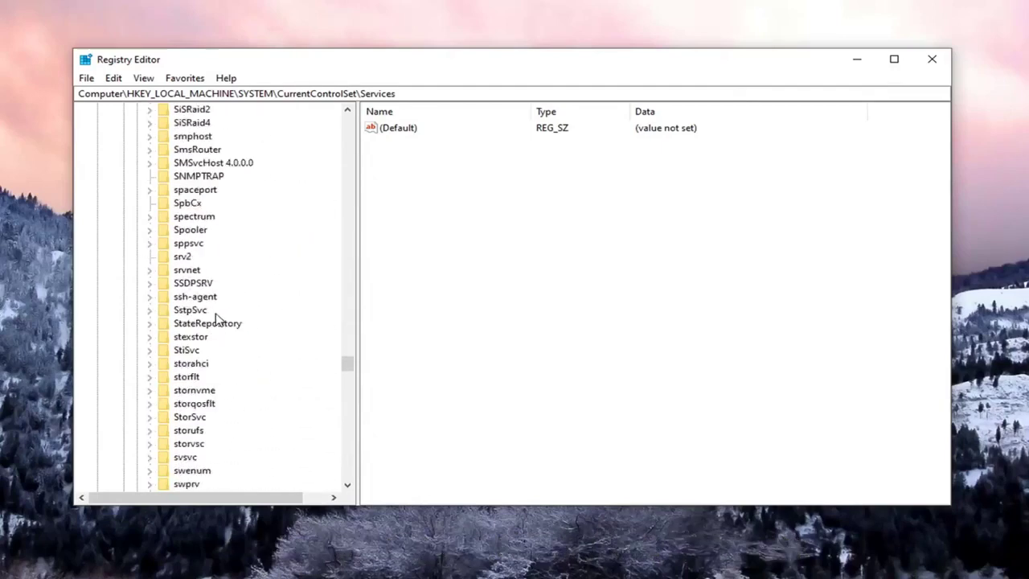
{"action": "scroll", "coordinate": [217, 320], "scroll_direction": "down", "scroll_amount": 6}
{"action": "scroll", "coordinate": [219, 320], "scroll_direction": "down", "scroll_amount": 3}
{"action": "left_click", "coordinate": [189, 352]}
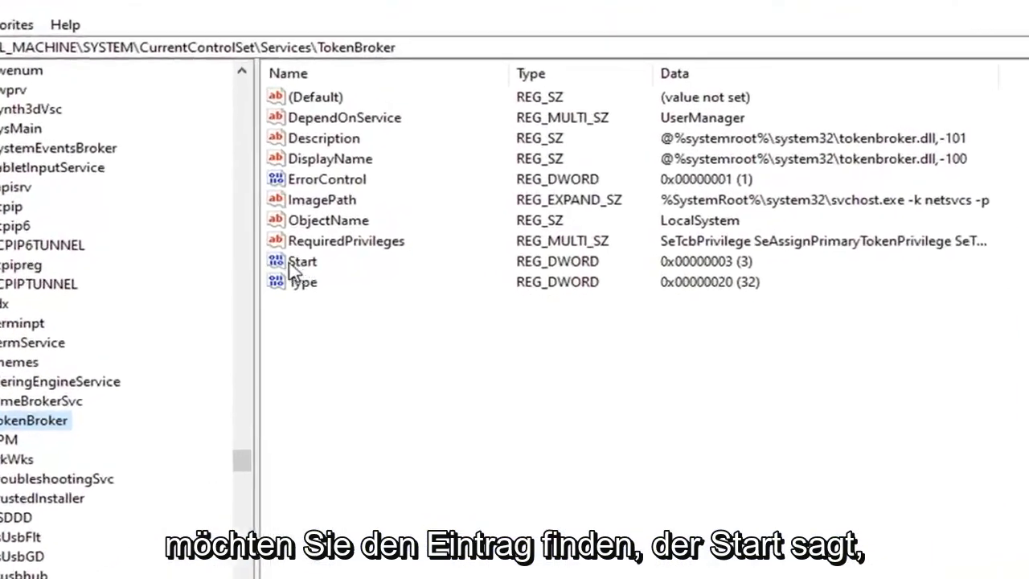
Step: Change TokenBroker's Start DWORD value data from 3 to 4
{"action": "left_click", "coordinate": [386, 241]}
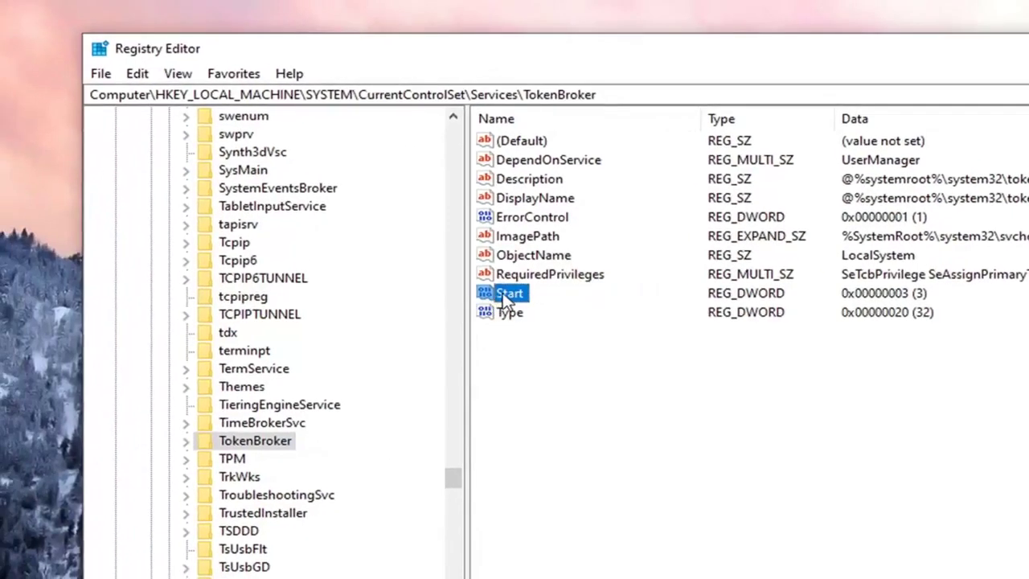
{"action": "double_click", "coordinate": [506, 295]}
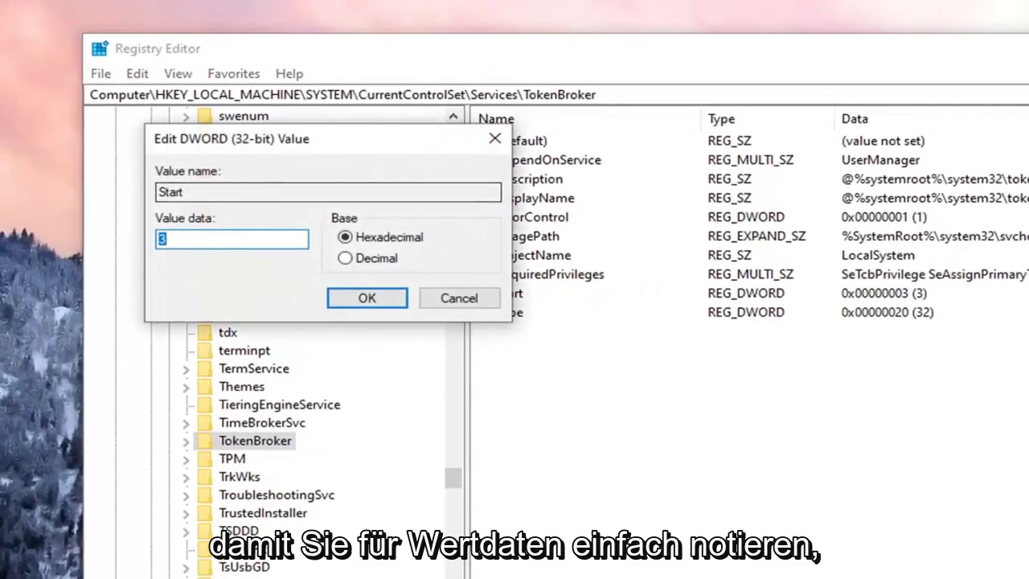
{"action": "left_click", "coordinate": [165, 239]}
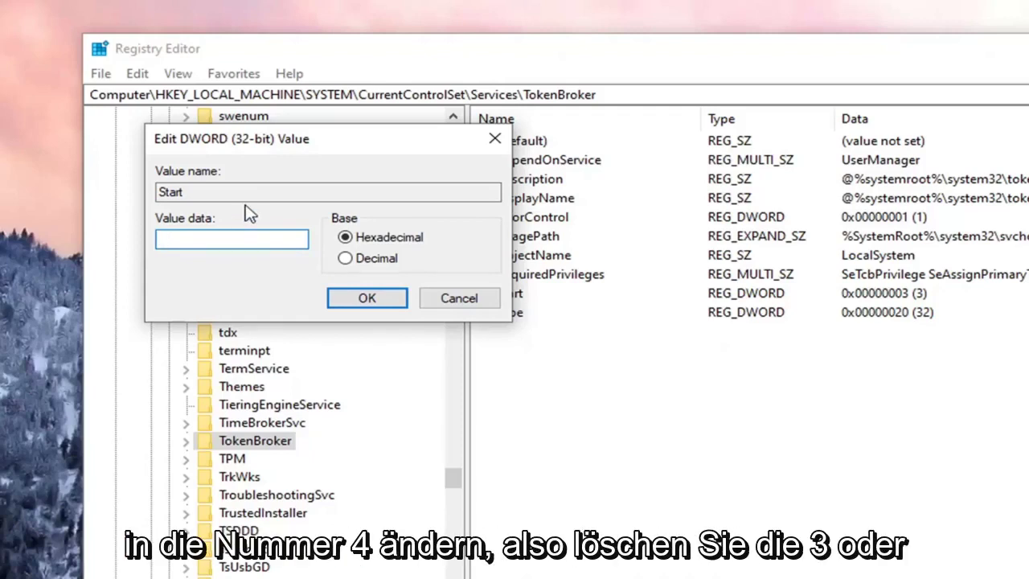
{"action": "type", "text": "4"}
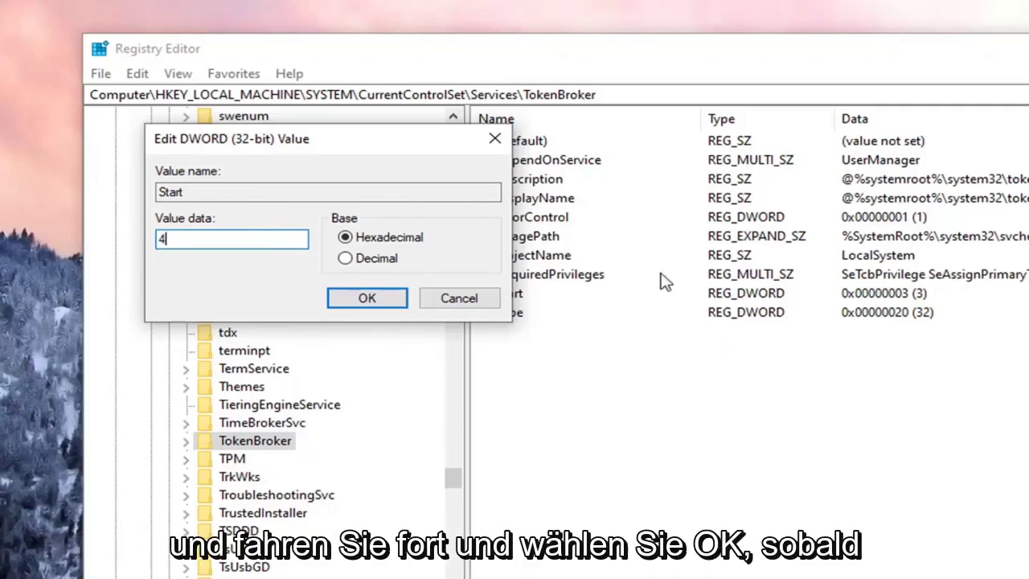
{"action": "left_click", "coordinate": [367, 302]}
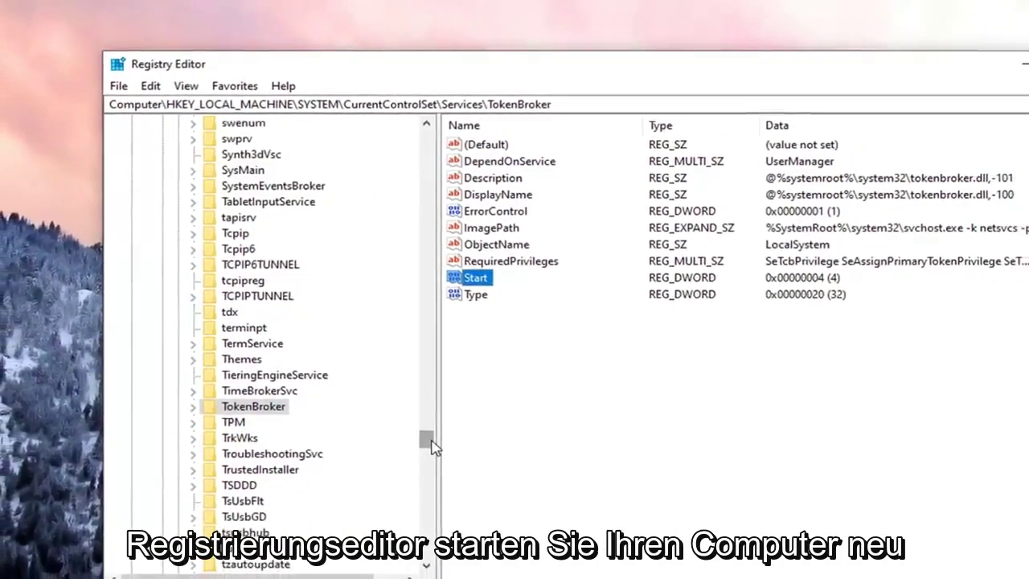
Step: Collapse Services, CurrentControlSet, SYSTEM and HKEY_LOCAL_MACHINE, then close Registry Editor
{"action": "mouse_move", "coordinate": [430, 447]}
{"action": "left_mouse_down"}
{"action": "mouse_move", "coordinate": [398, 281]}
{"action": "mouse_move", "coordinate": [193, 330]}
{"action": "left_mouse_up"}
{"action": "scroll", "coordinate": [193, 329], "scroll_direction": "up", "scroll_amount": 10}
{"action": "scroll", "coordinate": [197, 322], "scroll_direction": "up", "scroll_amount": 10}
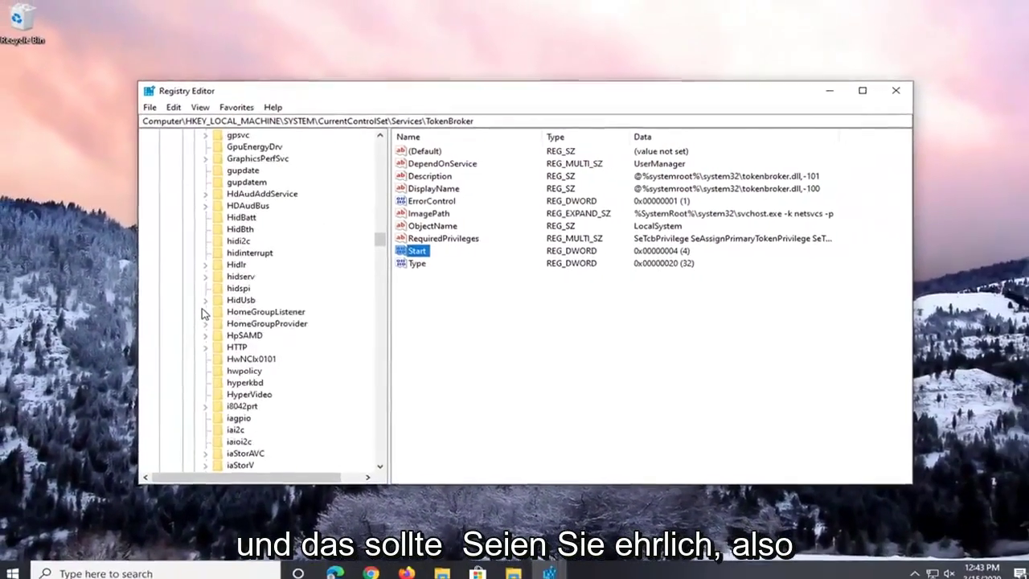
{"action": "scroll", "coordinate": [201, 315], "scroll_direction": "up", "scroll_amount": 10}
{"action": "scroll", "coordinate": [203, 311], "scroll_direction": "up", "scroll_amount": 5}
{"action": "scroll", "coordinate": [209, 310], "scroll_direction": "up", "scroll_amount": 8}
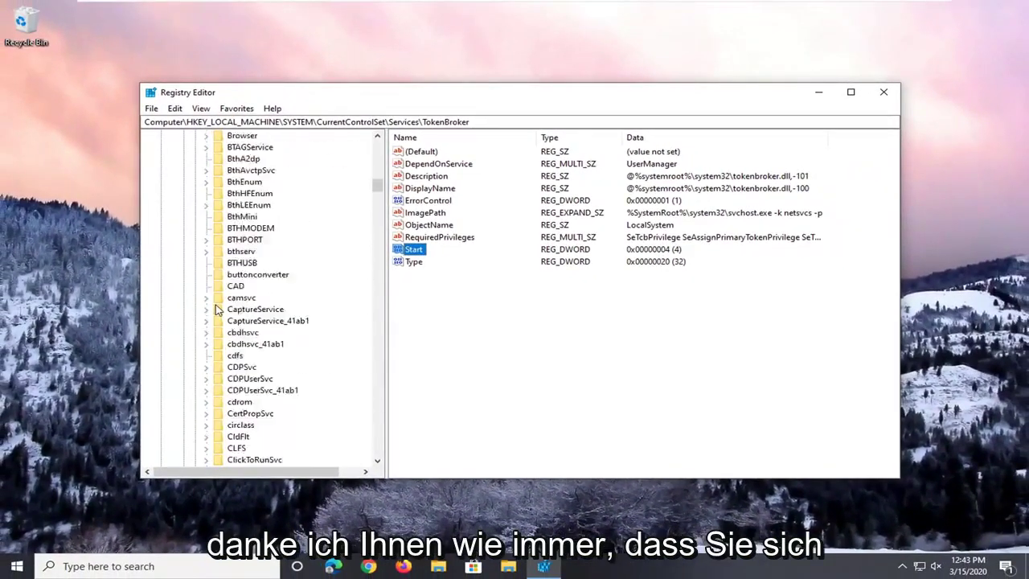
{"action": "scroll", "coordinate": [215, 311], "scroll_direction": "up", "scroll_amount": 10}
{"action": "scroll", "coordinate": [216, 310], "scroll_direction": "up", "scroll_amount": 10}
{"action": "left_click", "coordinate": [194, 297]}
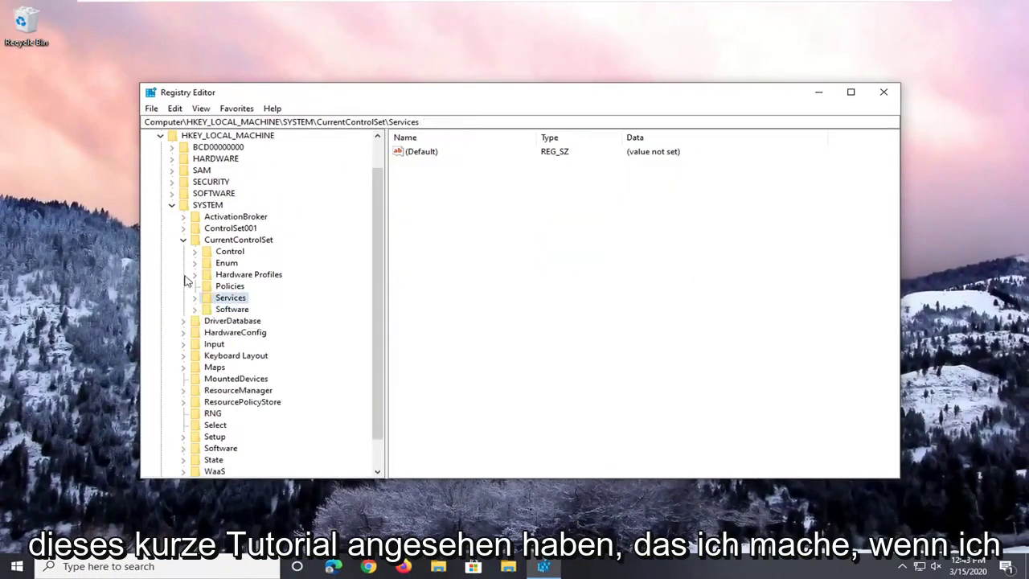
{"action": "left_click", "coordinate": [182, 239]}
{"action": "left_click", "coordinate": [160, 169]}
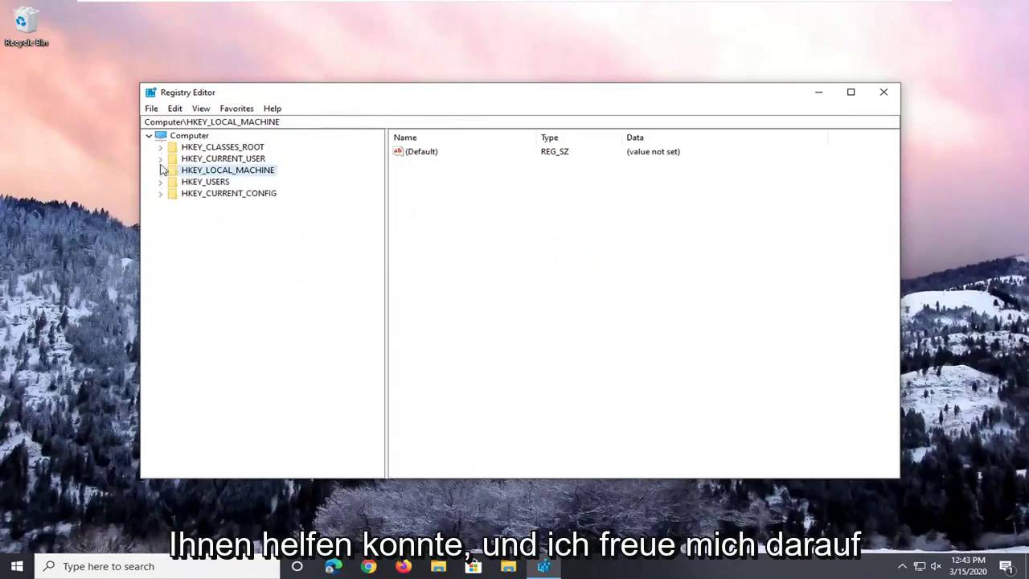
{"action": "left_click", "coordinate": [200, 136]}
{"action": "left_click", "coordinate": [884, 92]}
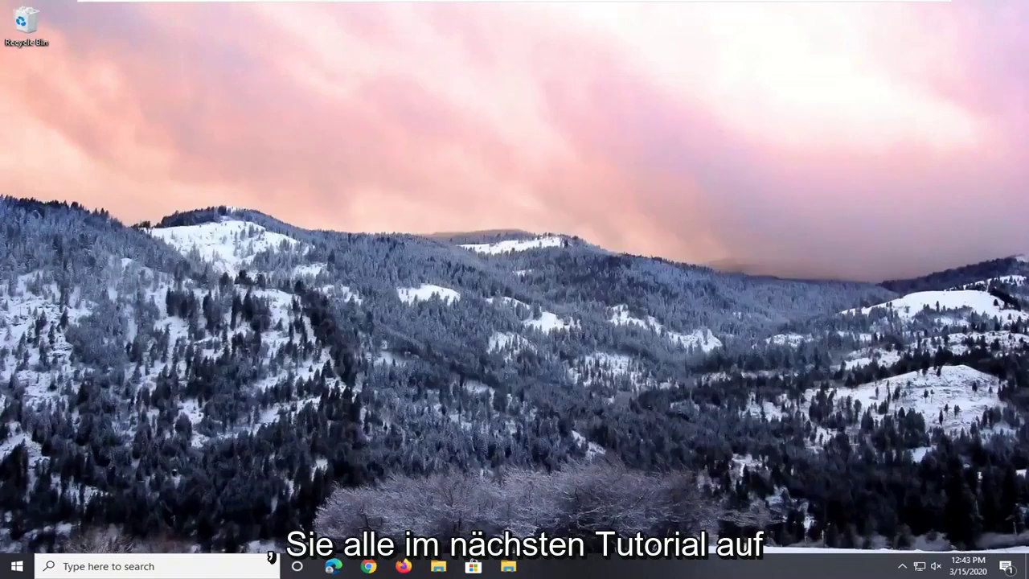